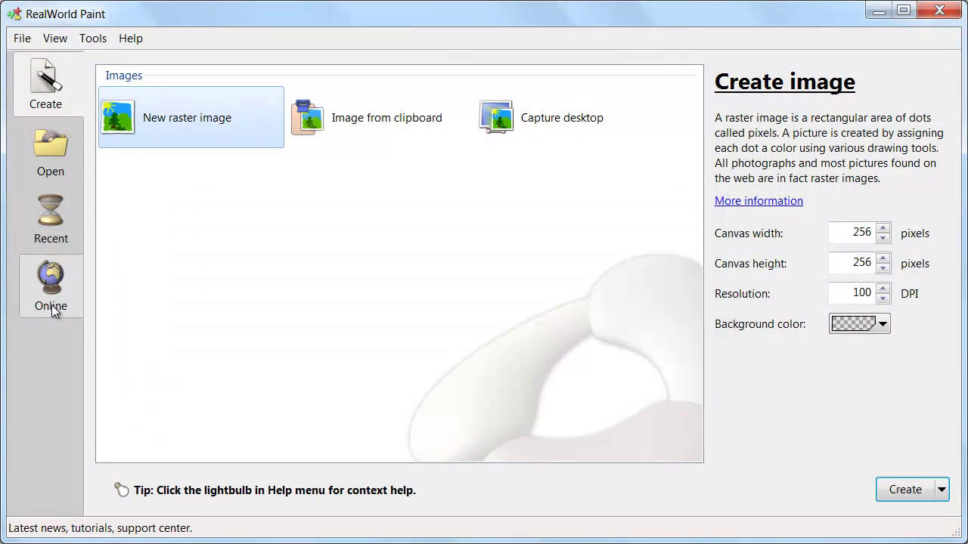
# Download the Nature mix pack of 5 brushes from the Online Media resources.
pyautogui.click(52, 307)
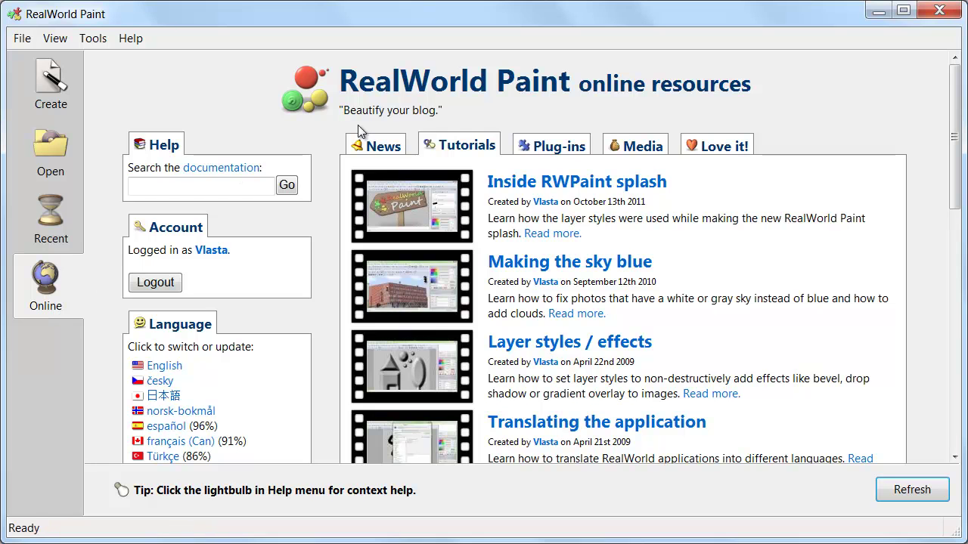
pyautogui.click(621, 143)
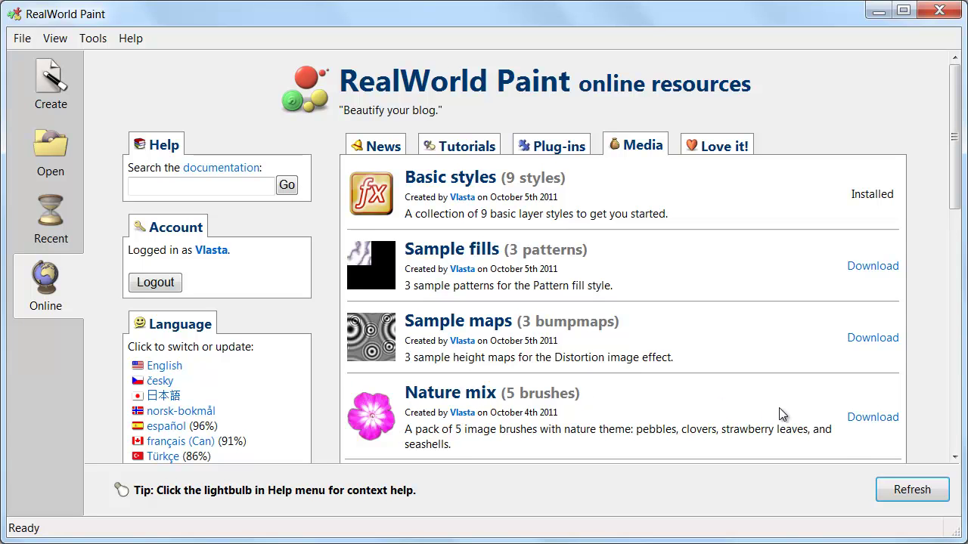
pyautogui.click(864, 420)
# Create a new image with canvas width 800, height 600 and a white background.
pyautogui.click(55, 93)
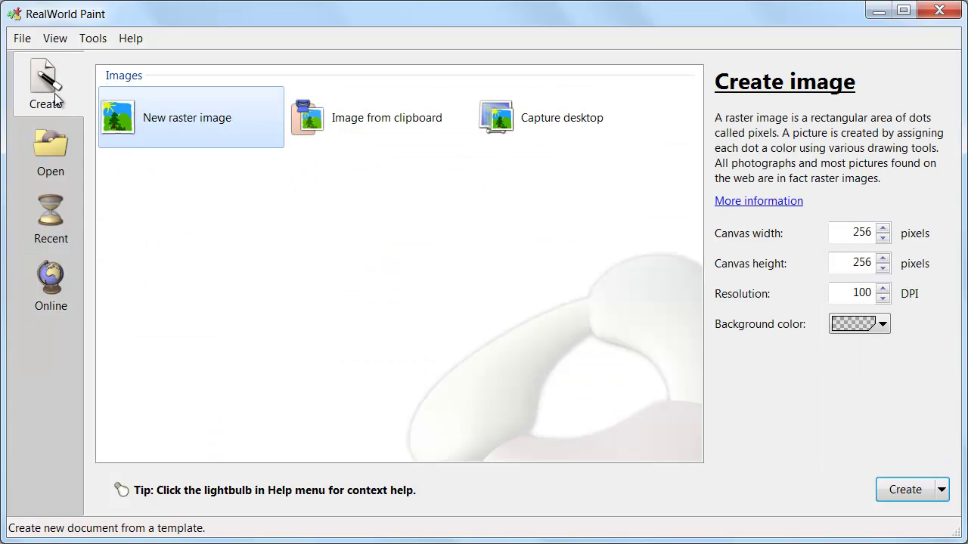
pyautogui.click(854, 234)
pyautogui.write('800')
pyautogui.press('Tab')
pyautogui.write('600')
pyautogui.click(882, 324)
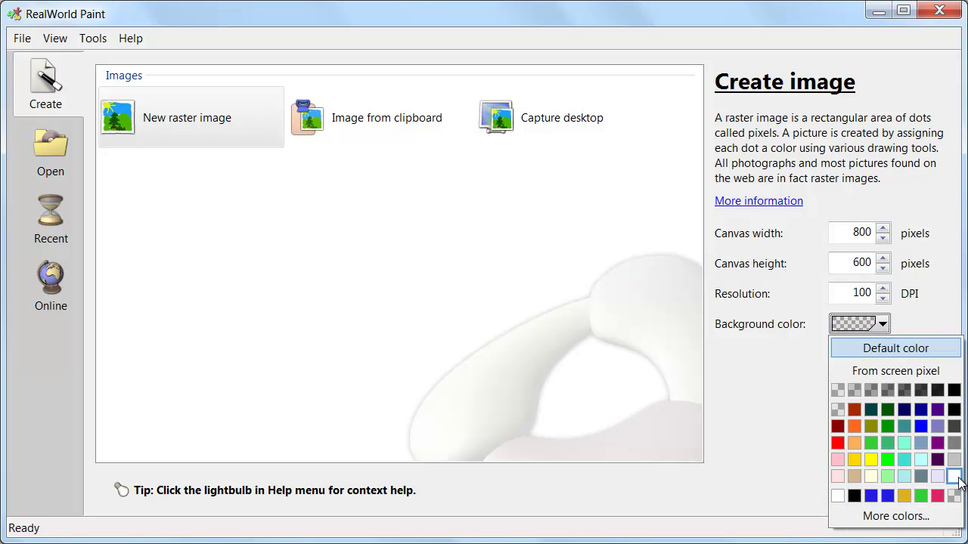
pyautogui.click(953, 476)
pyautogui.click(890, 491)
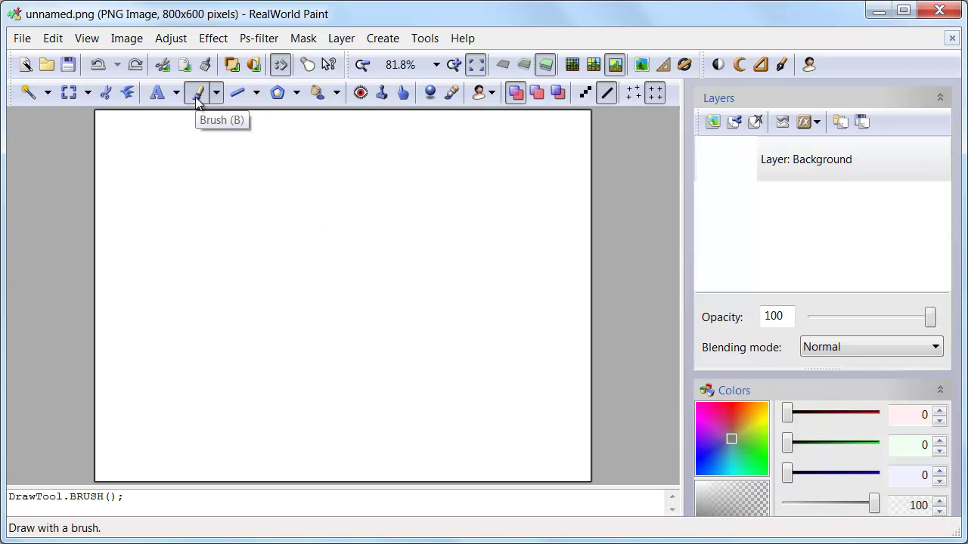
# Set the brush shape to the seashells.rli picture from the Tagged library.
pyautogui.moveTo(689, 470)
pyautogui.mouseDown()
pyautogui.moveTo(699, 378)
pyautogui.moveTo(696, 25)
pyautogui.mouseUp()
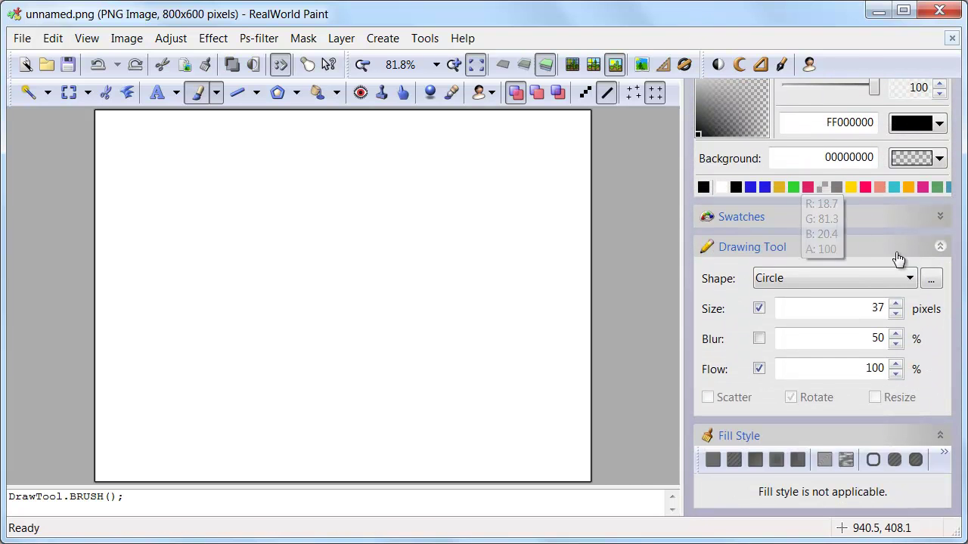
pyautogui.click(932, 279)
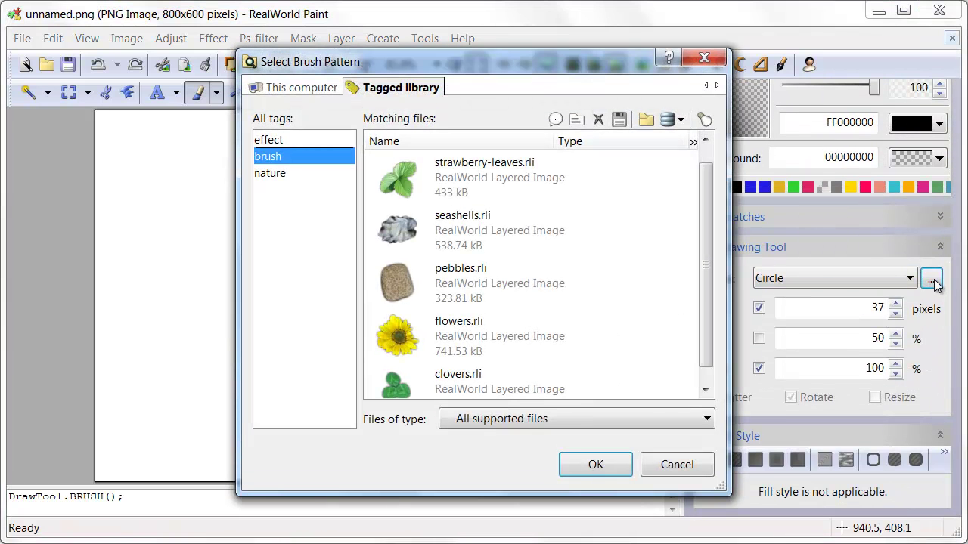
pyautogui.click(468, 234)
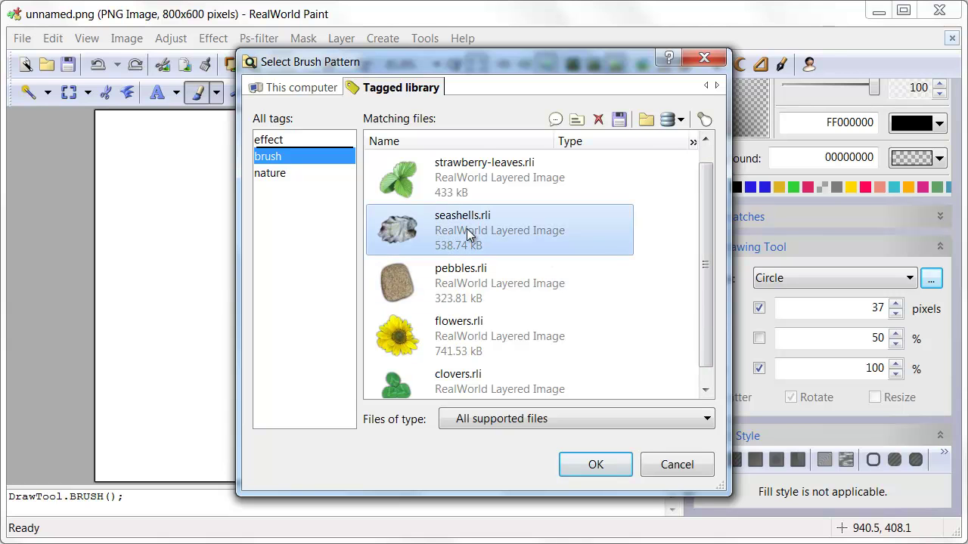
pyautogui.click(581, 466)
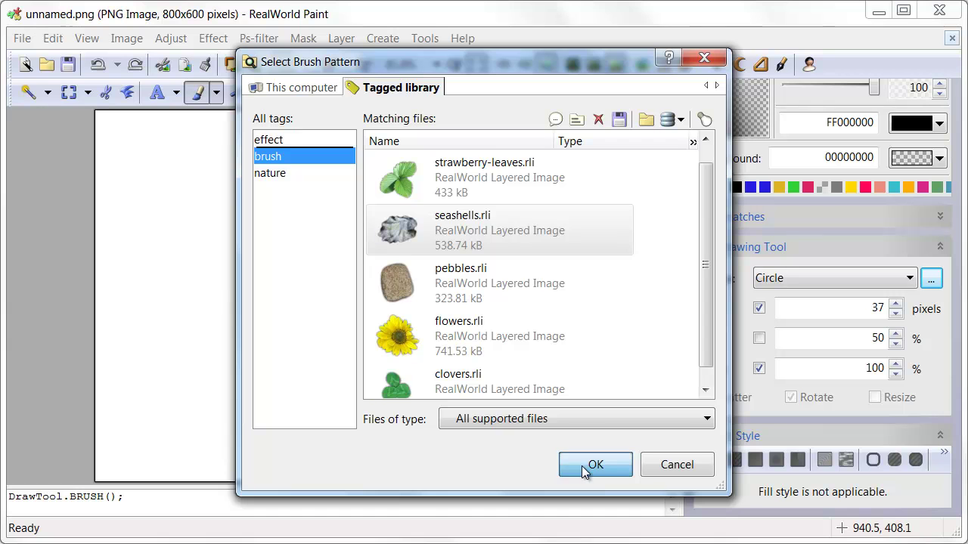
pyautogui.click(287, 89)
pyautogui.click(378, 91)
pyautogui.click(593, 465)
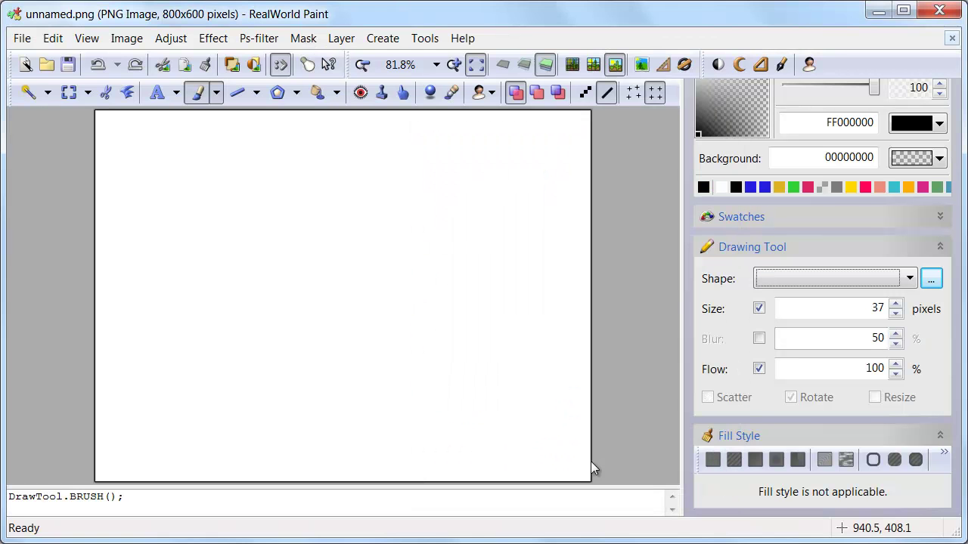
# Set brush size to 51 and paint the fish's body, tail and eye in shells.
pyautogui.moveTo(852, 307); pyautogui.dragTo(903, 309)
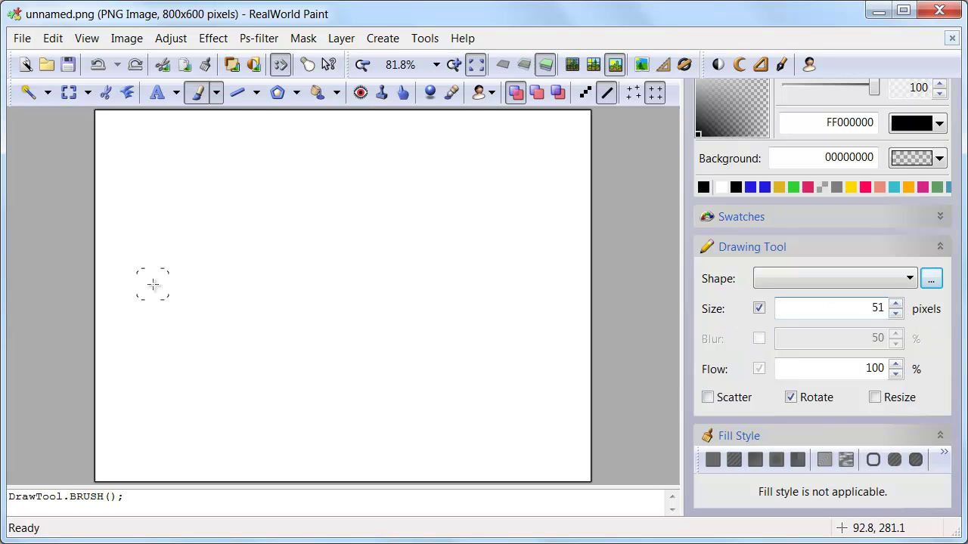
pyautogui.moveTo(152, 283)
pyautogui.mouseDown()
pyautogui.moveTo(288, 197)
pyautogui.moveTo(386, 219)
pyautogui.moveTo(536, 342)
pyautogui.moveTo(544, 228)
pyautogui.moveTo(326, 364)
pyautogui.moveTo(226, 328)
pyautogui.moveTo(168, 285)
pyautogui.mouseUp()
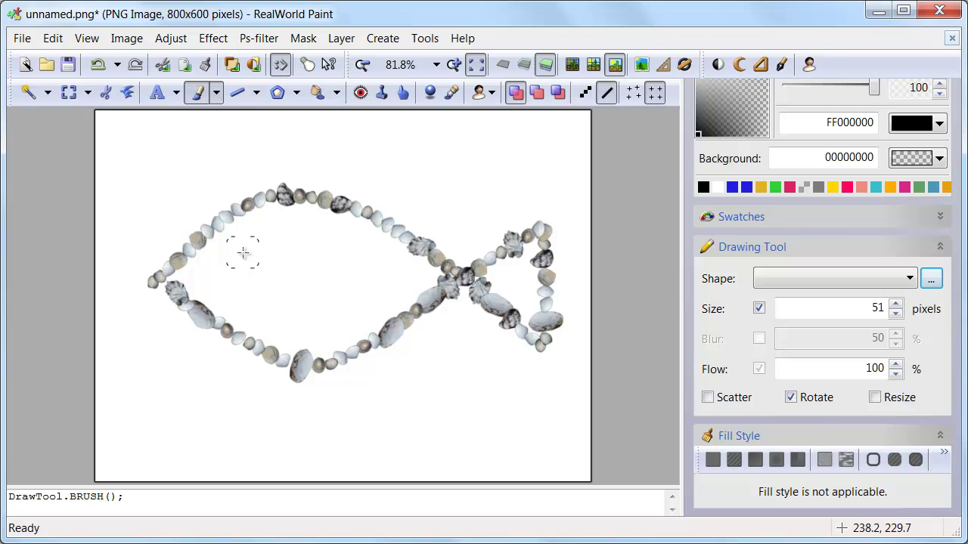
pyautogui.moveTo(242, 253)
pyautogui.mouseDown()
pyautogui.moveTo(241, 261)
pyautogui.moveTo(237, 253)
pyautogui.mouseUp()
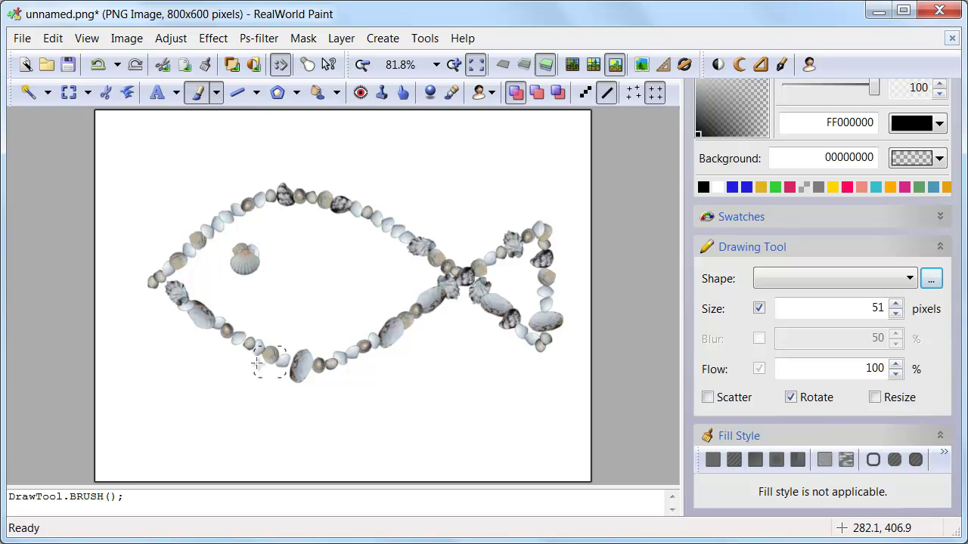
# Add shells to the fish's lower body and underside, plus an upper and lower fin.
pyautogui.moveTo(202, 315); pyautogui.dragTo(243, 302)
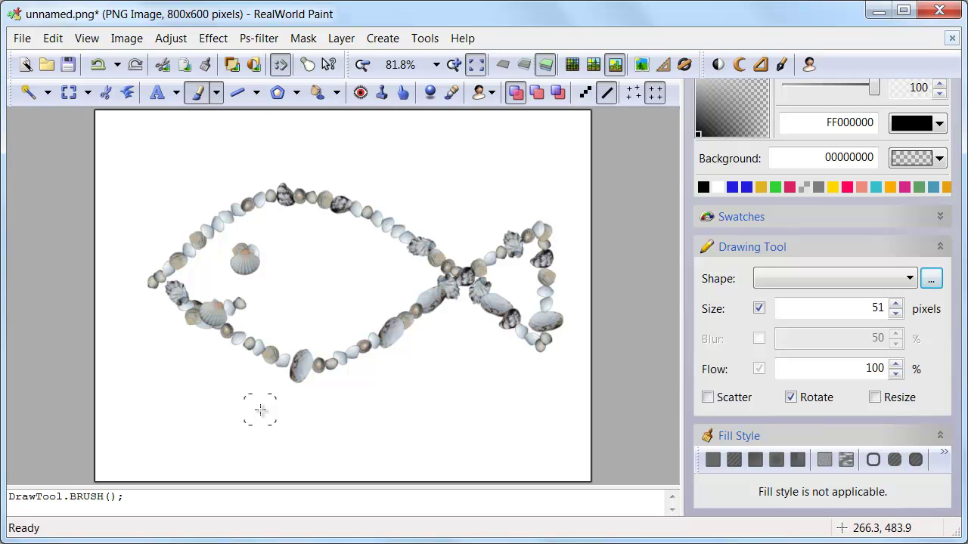
pyautogui.moveTo(277, 185)
pyautogui.mouseDown()
pyautogui.moveTo(324, 171)
pyautogui.moveTo(390, 177)
pyautogui.moveTo(365, 199)
pyautogui.mouseUp()
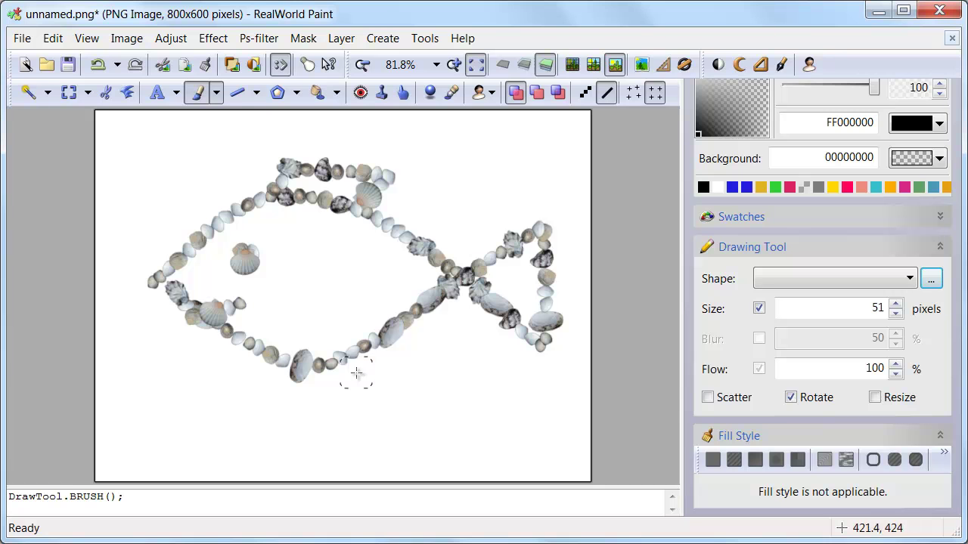
pyautogui.moveTo(357, 367)
pyautogui.mouseDown()
pyautogui.moveTo(385, 371)
pyautogui.moveTo(432, 356)
pyautogui.moveTo(417, 337)
pyautogui.moveTo(402, 338)
pyautogui.mouseUp()
pyautogui.moveTo(235, 340)
pyautogui.mouseDown()
pyautogui.moveTo(246, 362)
pyautogui.moveTo(241, 392)
pyautogui.moveTo(274, 378)
pyautogui.mouseUp()
pyautogui.click(274, 378)
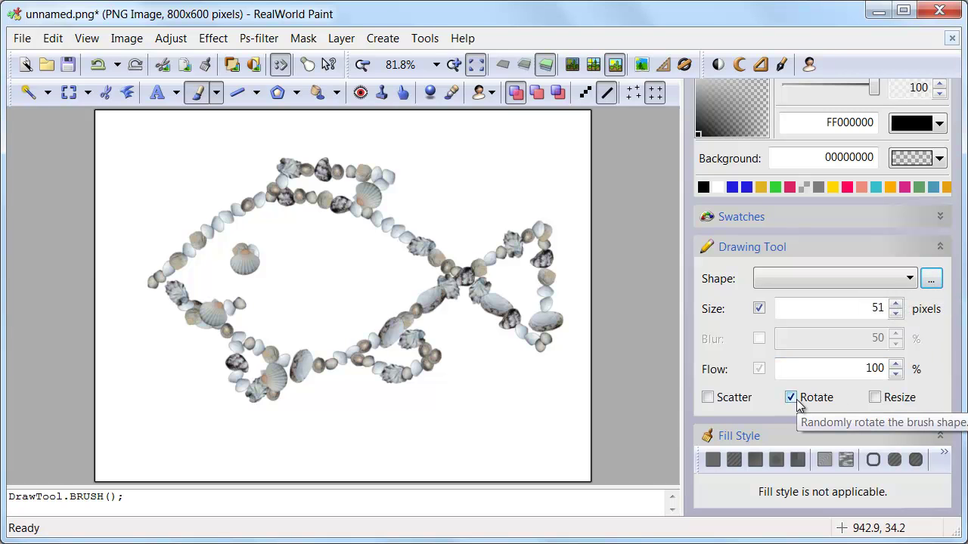
# Try the Scatter option with a row of shells below the fish, then undo it.
pyautogui.click(724, 400)
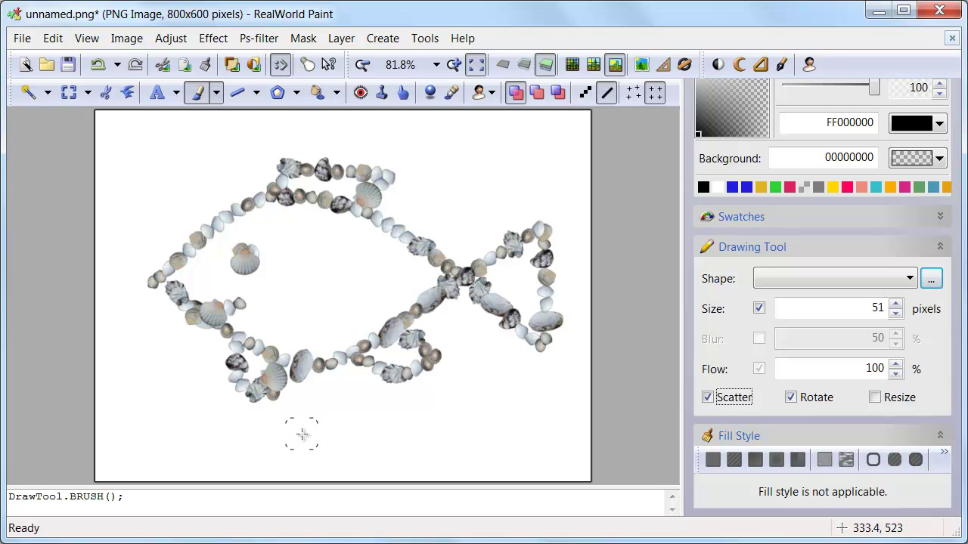
pyautogui.moveTo(302, 435); pyautogui.dragTo(412, 432)
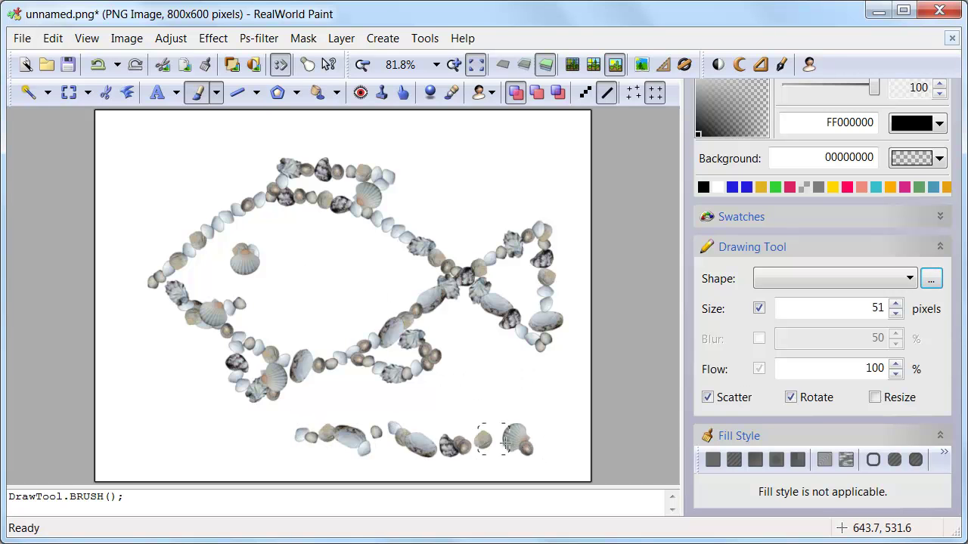
pyautogui.hotkey('ctrl', 'z')
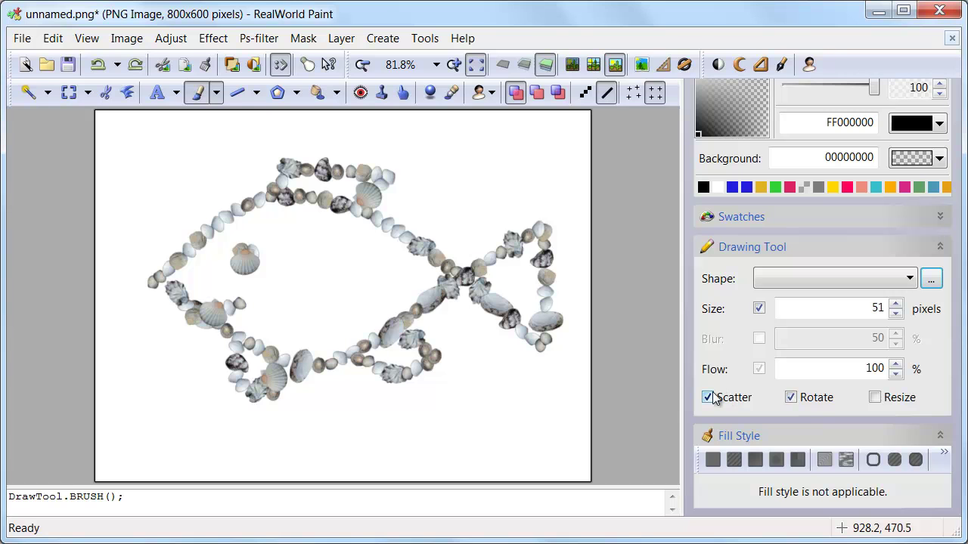
# Switch the brush from Scatter to Resize, test a row of shells, then undo it.
pyautogui.click(709, 398)
pyautogui.click(875, 397)
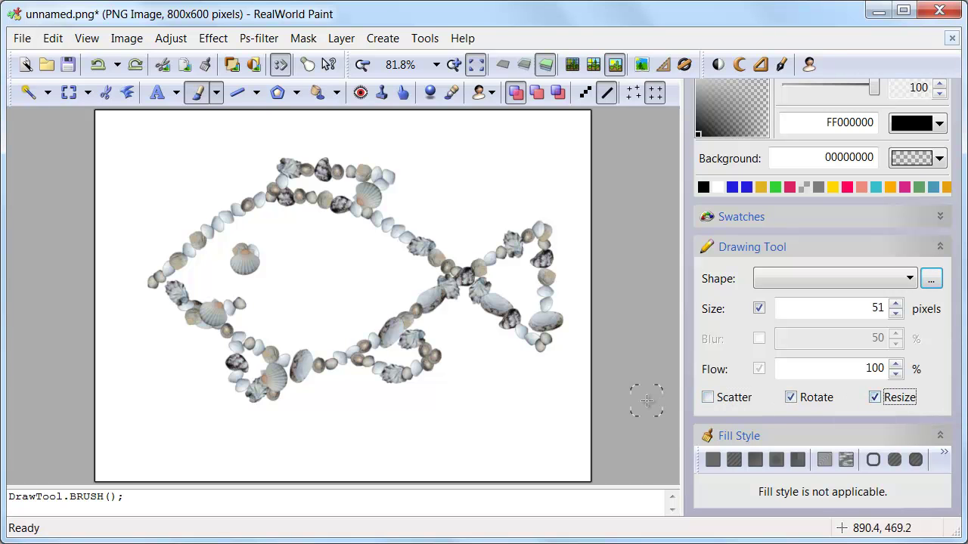
pyautogui.moveTo(294, 447); pyautogui.dragTo(549, 449)
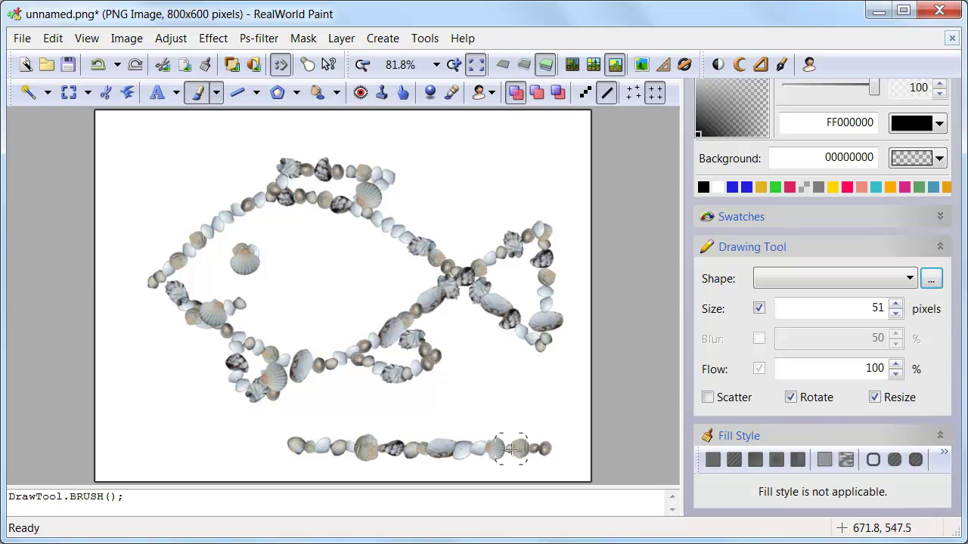
pyautogui.hotkey('ctrl', 'z')
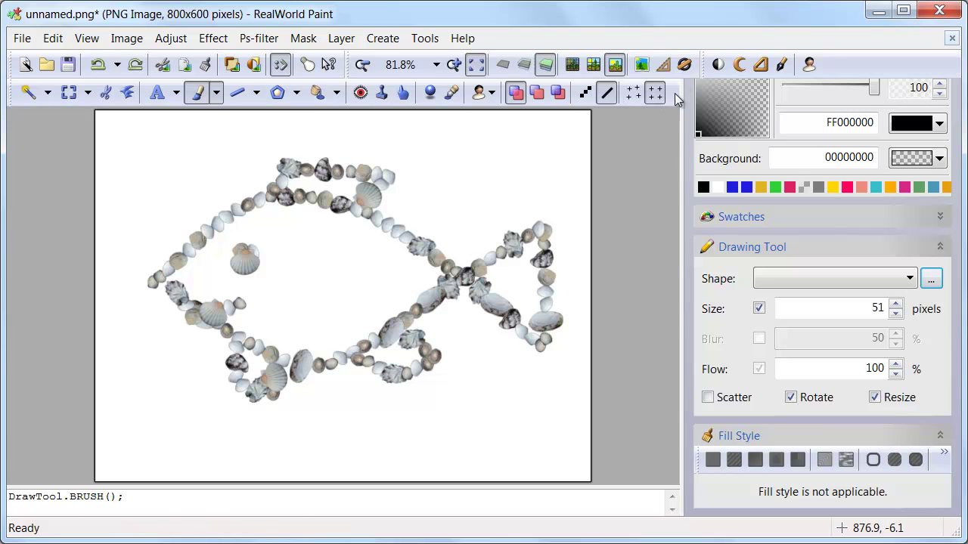
# Close the fish drawing without saving.
pyautogui.moveTo(690, 83); pyautogui.dragTo(690, 411)
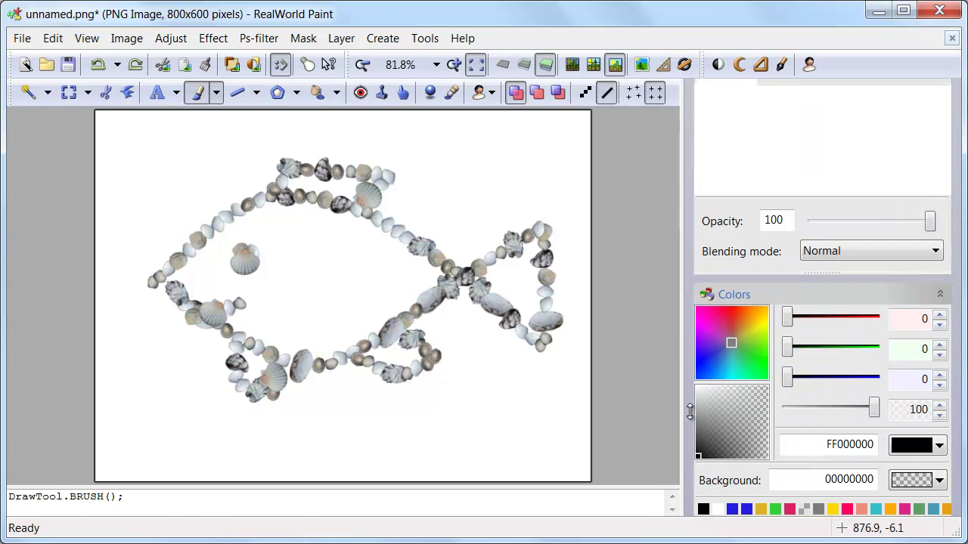
pyautogui.click(952, 42)
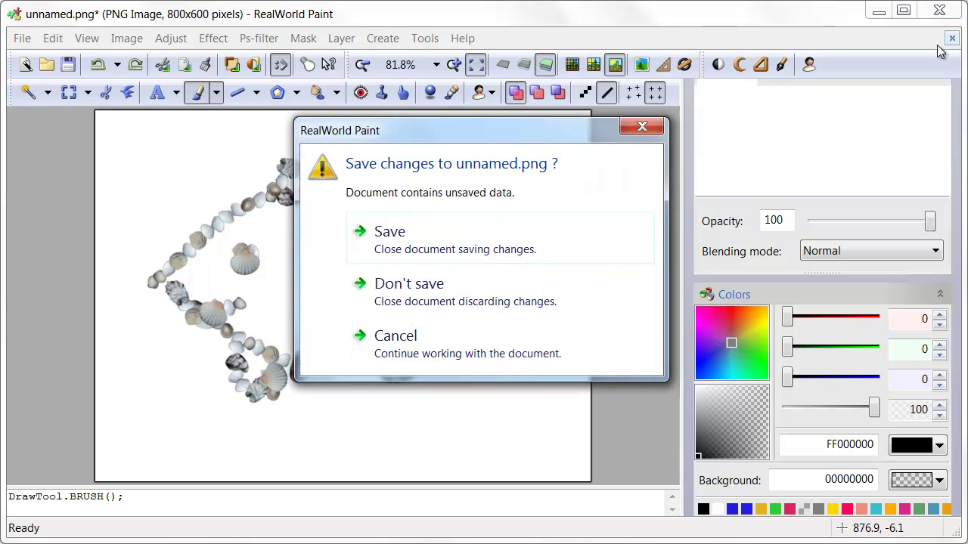
pyautogui.click(416, 298)
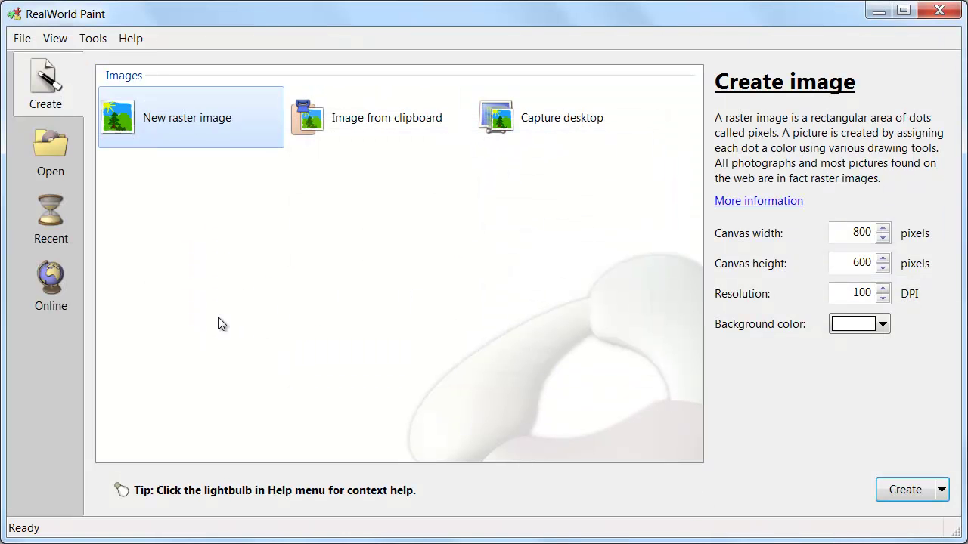
# Open seashells.rli from the Tagged library.
pyautogui.click(65, 170)
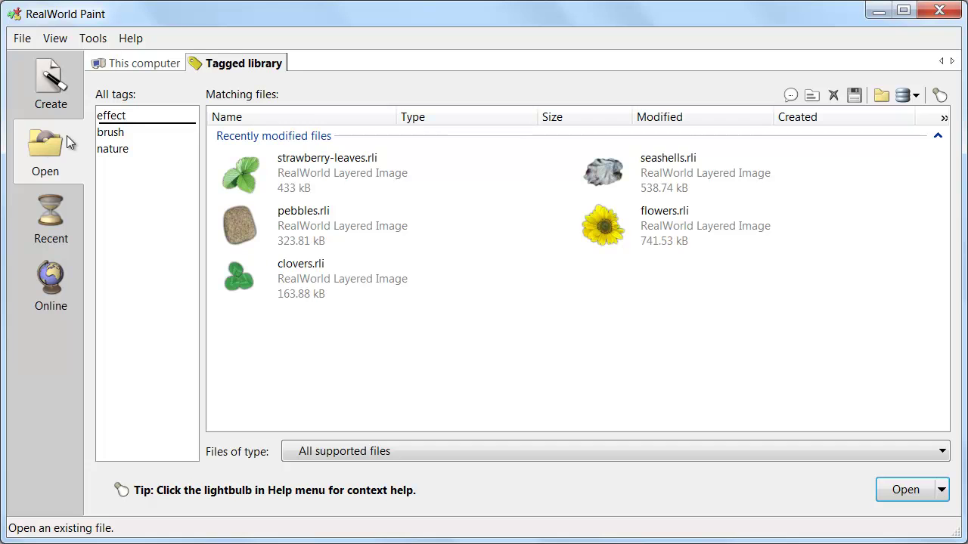
pyautogui.click(165, 66)
pyautogui.click(212, 66)
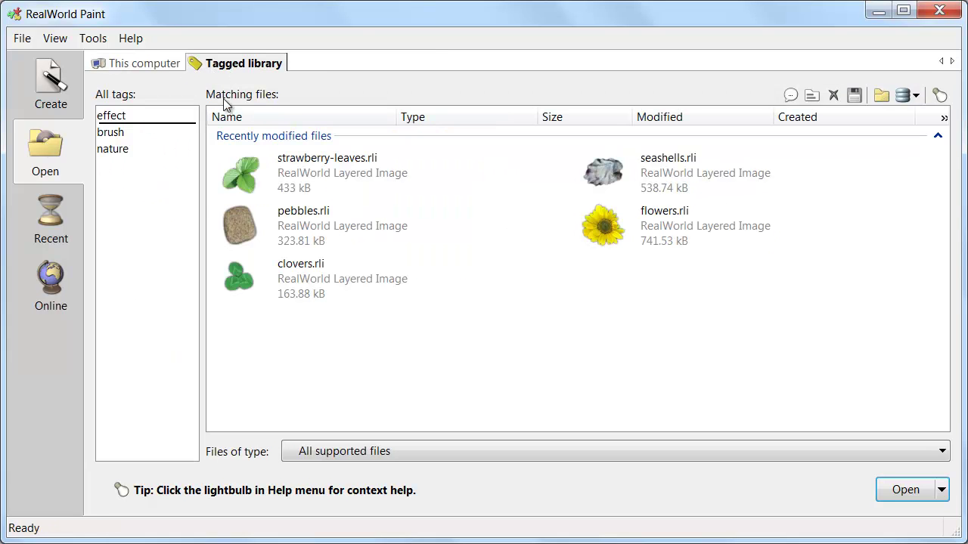
pyautogui.click(619, 177)
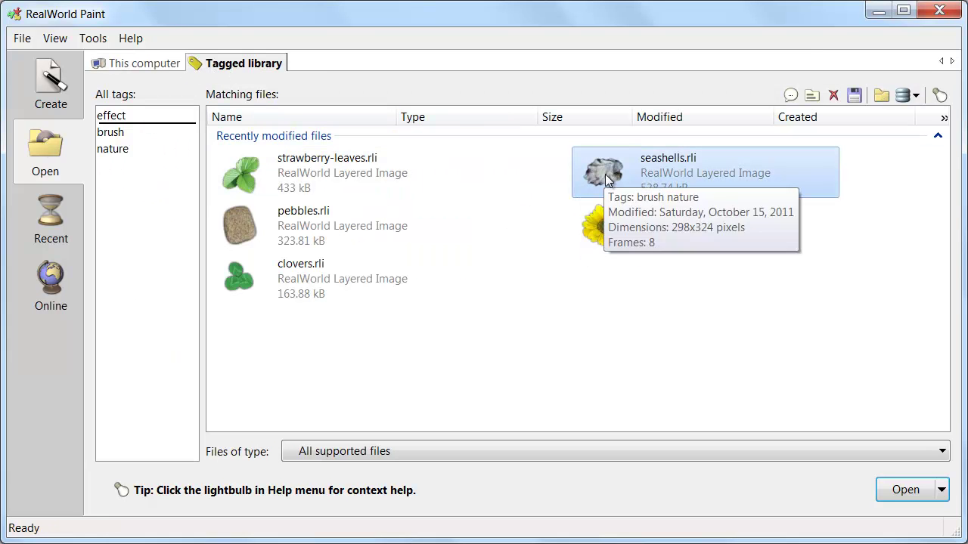
pyautogui.click(900, 490)
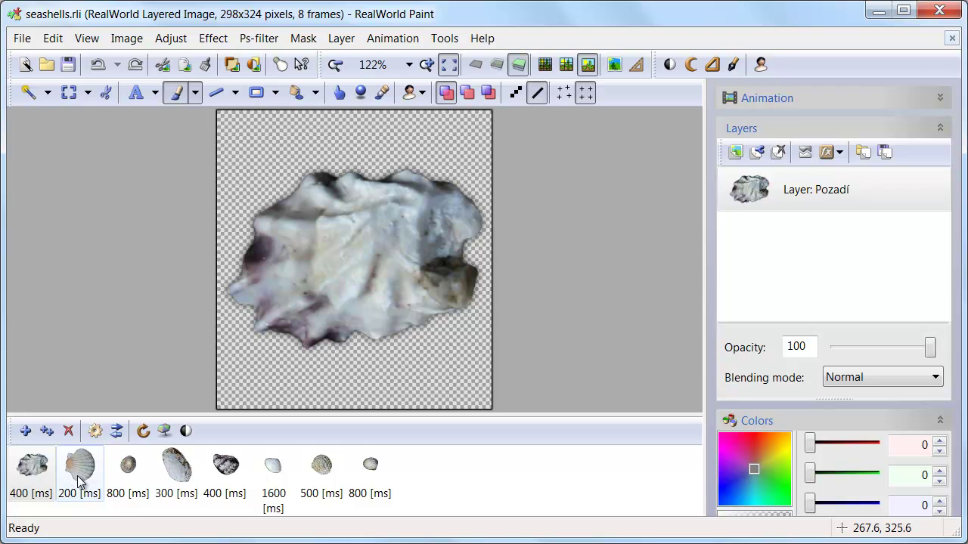
# Step through all eight shell frames, from the last 800 ms frame back to the first.
pyautogui.click(371, 474)
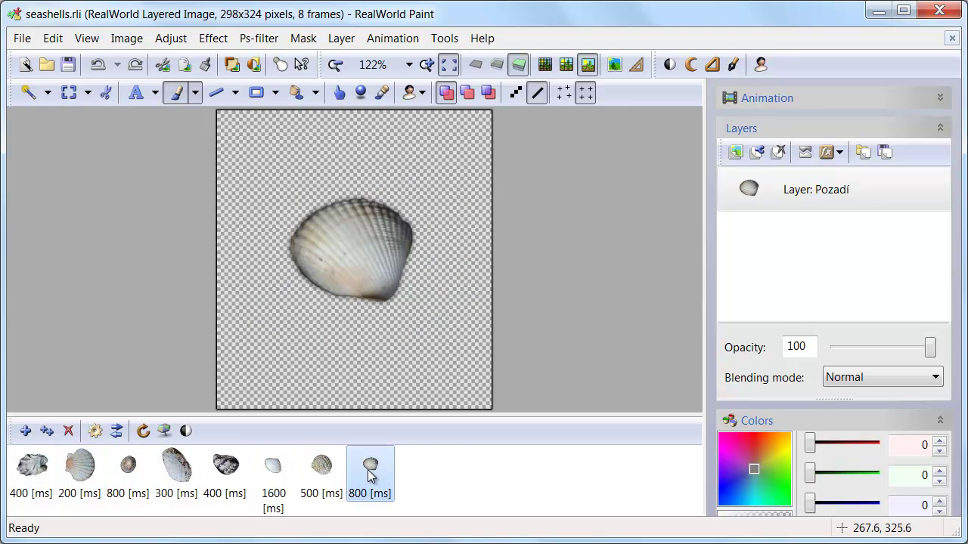
pyautogui.click(325, 470)
pyautogui.click(281, 478)
pyautogui.click(227, 473)
pyautogui.click(177, 471)
pyautogui.click(129, 473)
pyautogui.click(79, 469)
pyautogui.click(36, 471)
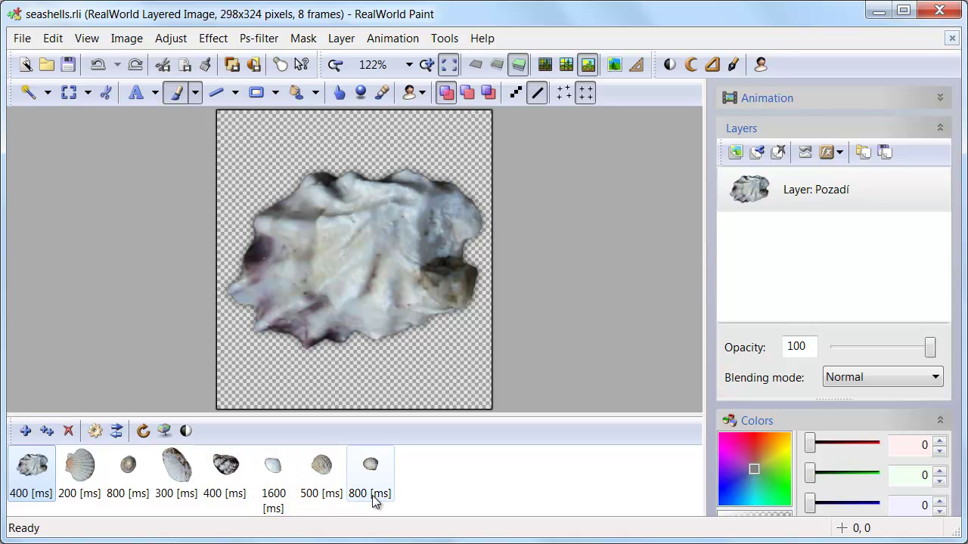
# Preview the shell animation, hide it, and select the 200 ms scallop frame.
pyautogui.click(781, 103)
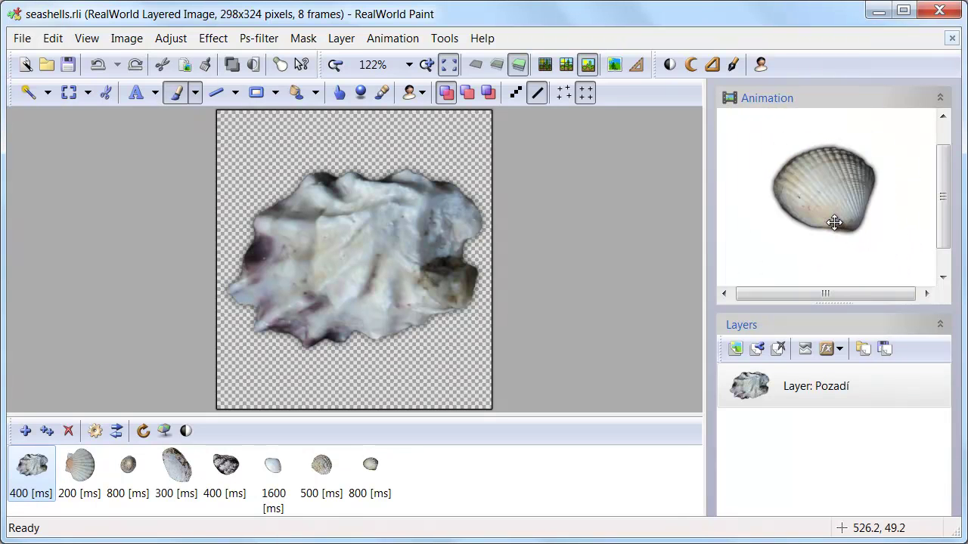
pyautogui.click(793, 98)
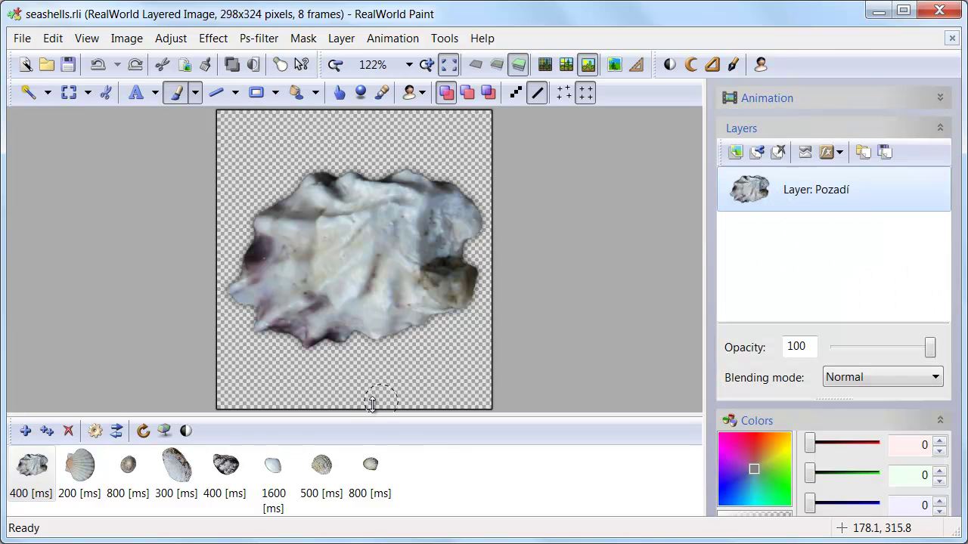
pyautogui.click(72, 471)
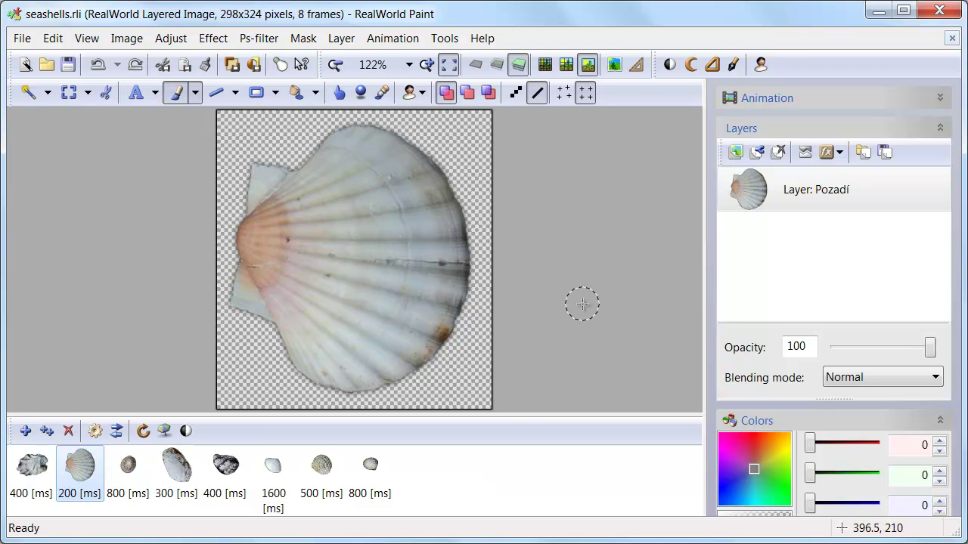
# Close seashells.rli and filter the tagged library to files tagged 'brush'.
pyautogui.click(951, 39)
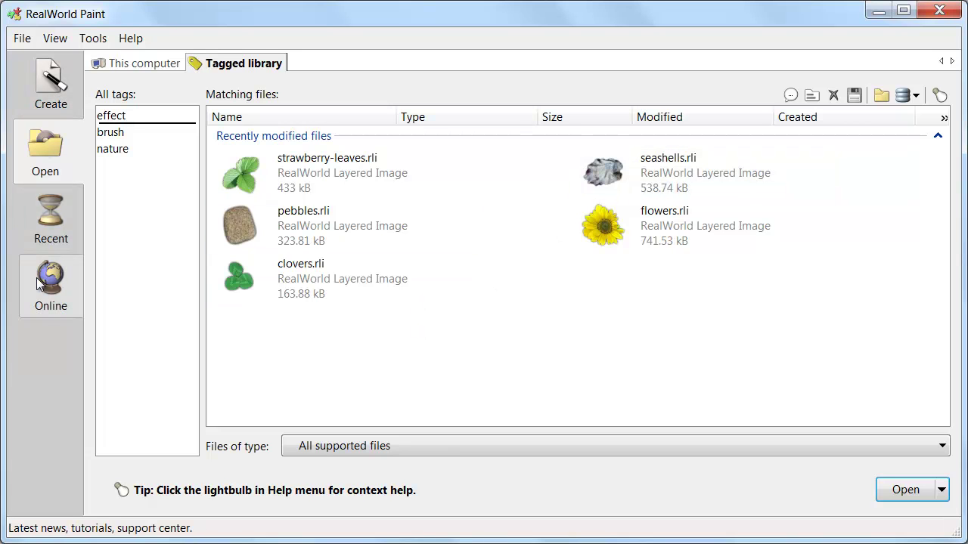
pyautogui.click(102, 135)
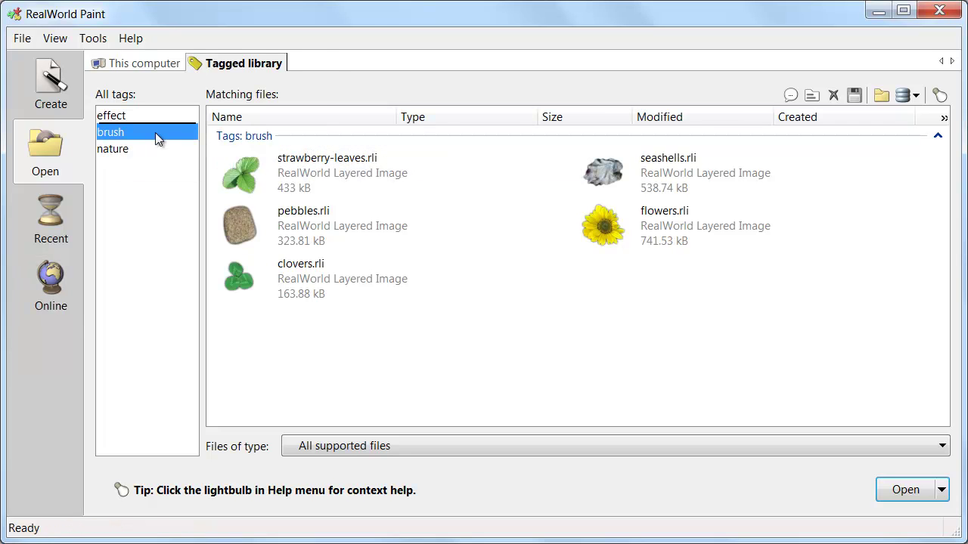